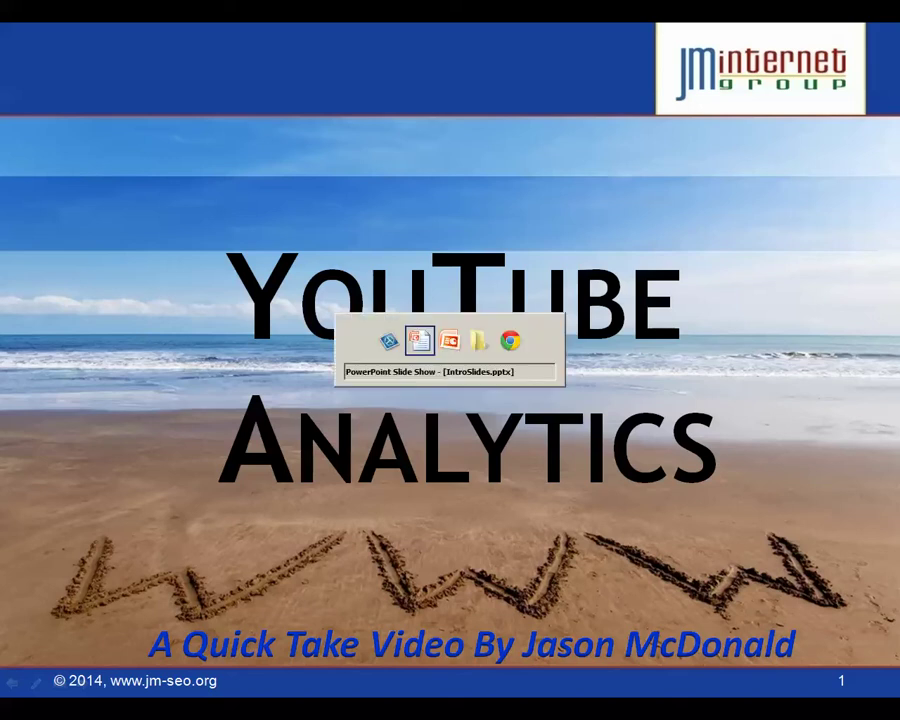
- Open the JM Internet Group YouTube channel link from the Quick Take page in a new Chrome tab
{"action": "key", "text": "Tab"}
{"action": "key", "text": "Tab"}
{"action": "key", "text": "Tab"}
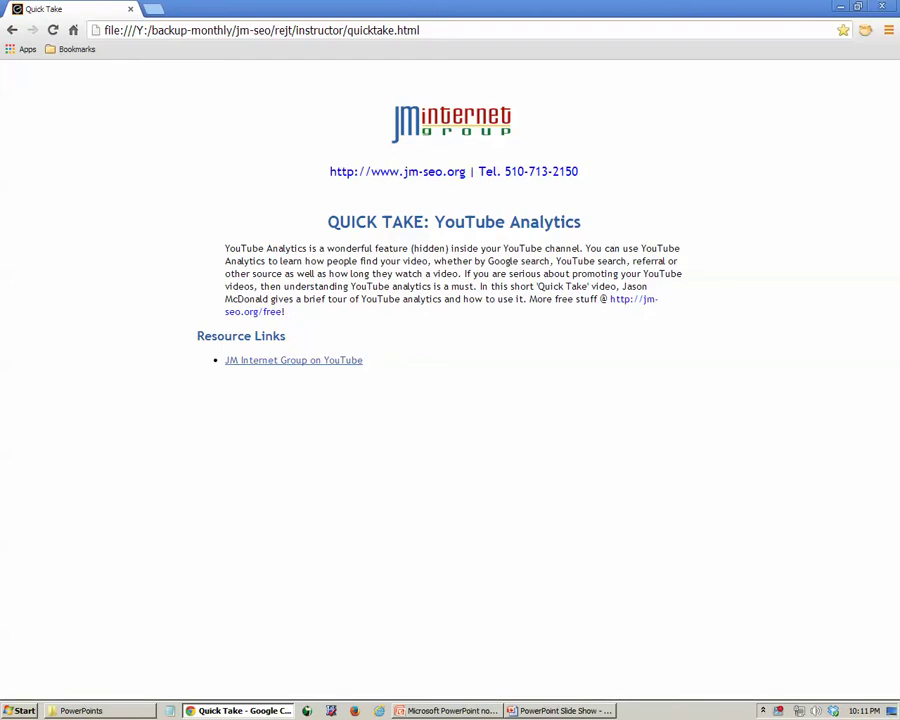
{"action": "right_click", "coordinate": [290, 358]}
{"action": "left_click", "coordinate": [330, 366]}
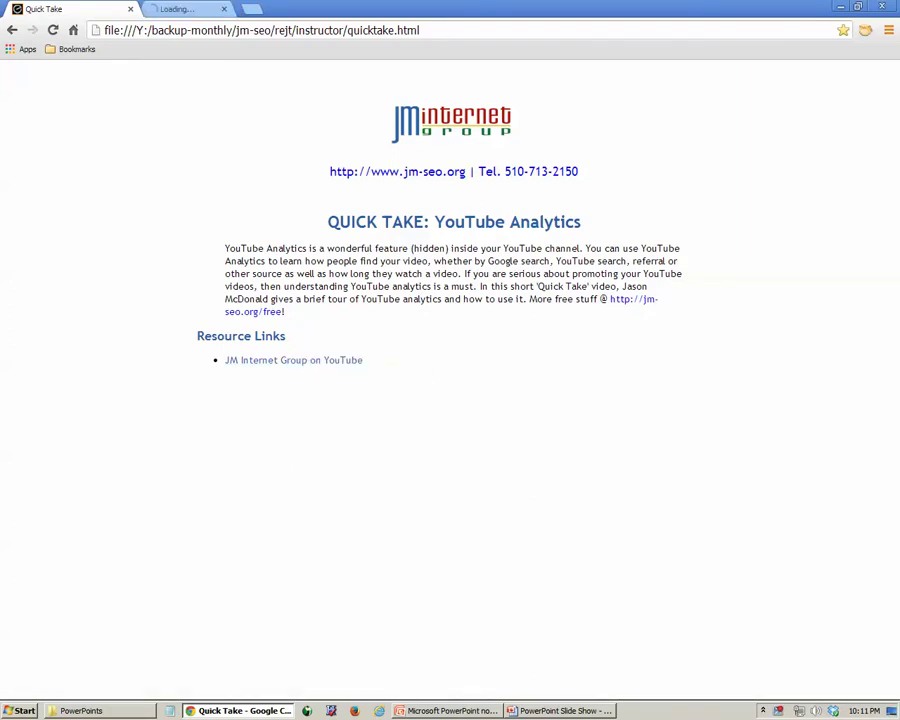
{"action": "key", "text": "ctrl+Tab"}
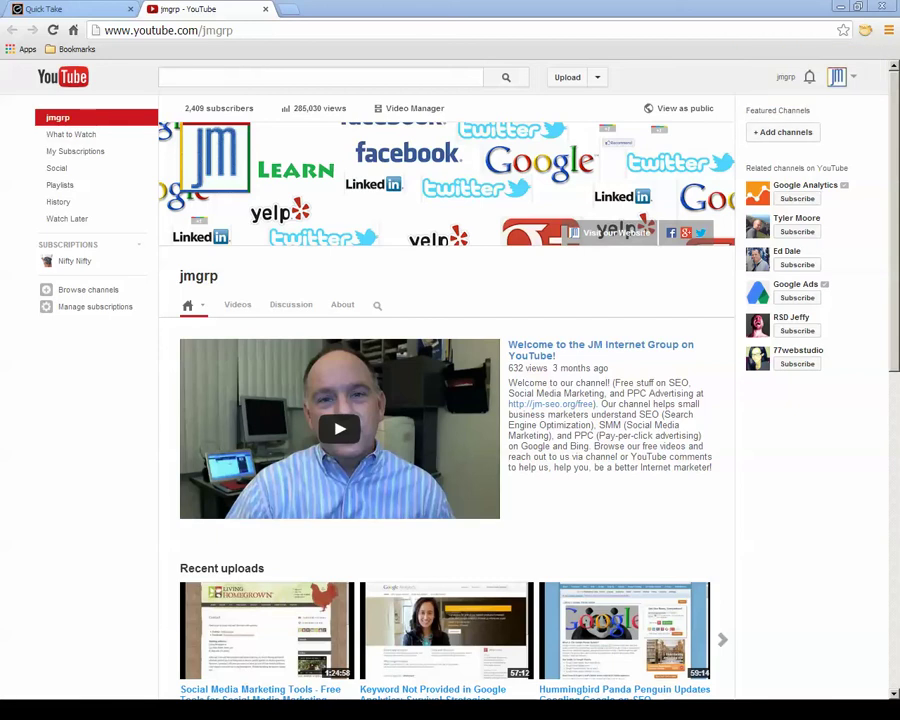
- Go to Video Manager from the account menu to list the jmgrp channel's 110 uploads
{"action": "left_click", "coordinate": [837, 76]}
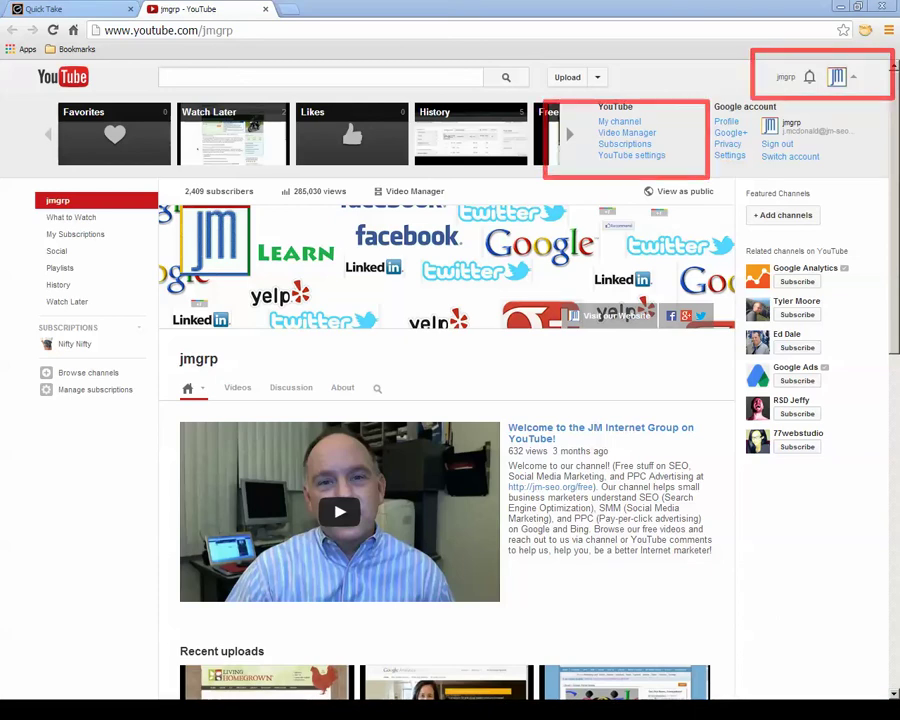
{"action": "left_click", "coordinate": [627, 132]}
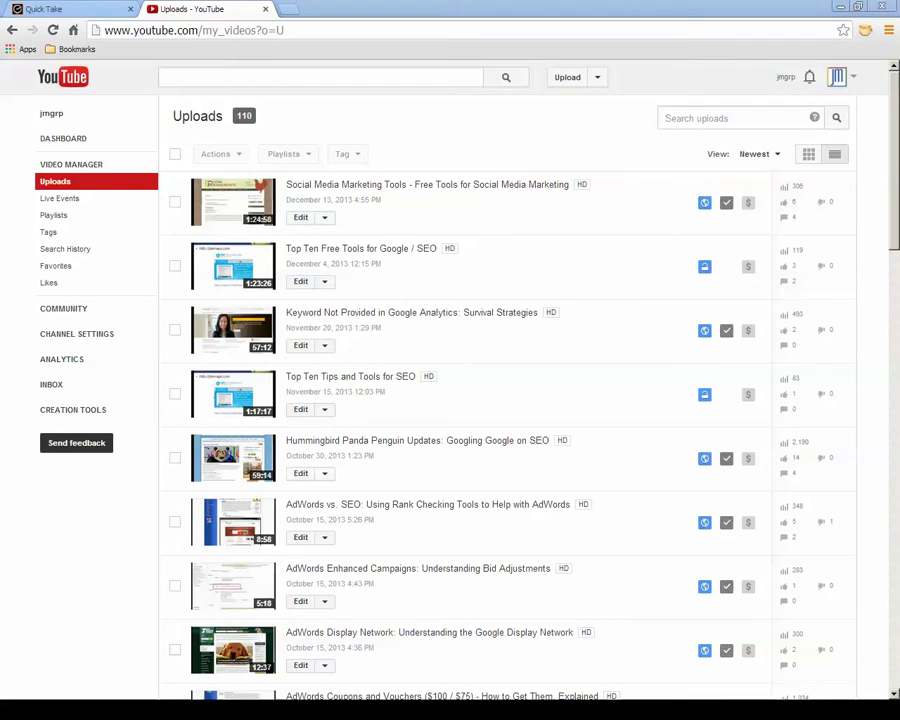
- Sort uploads by Most viewed and open analytics for the Google Keyword Planner video
{"action": "left_click", "coordinate": [757, 154]}
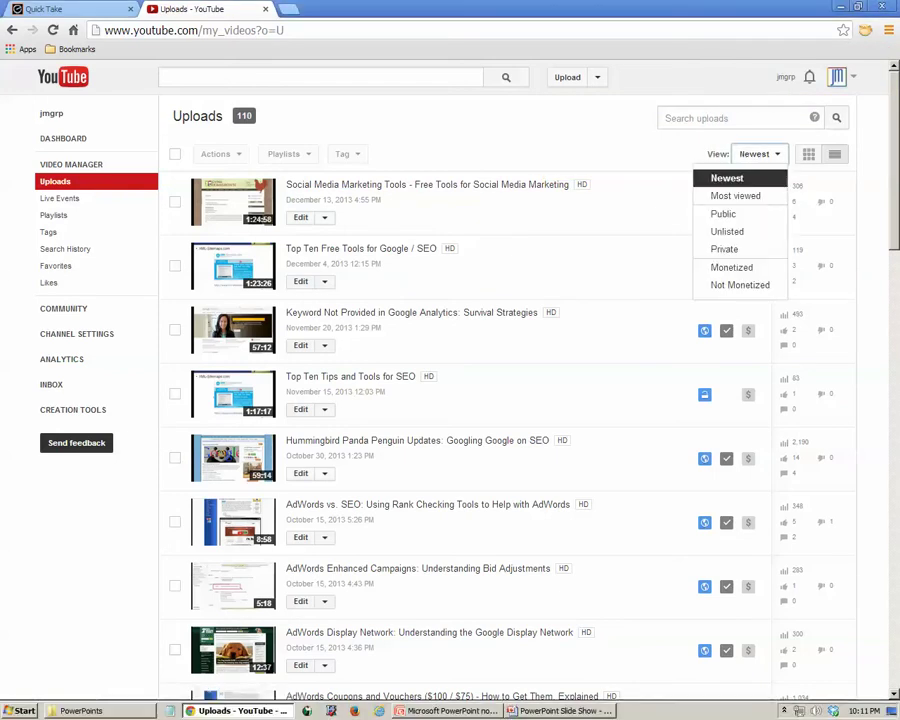
{"action": "left_click", "coordinate": [742, 196]}
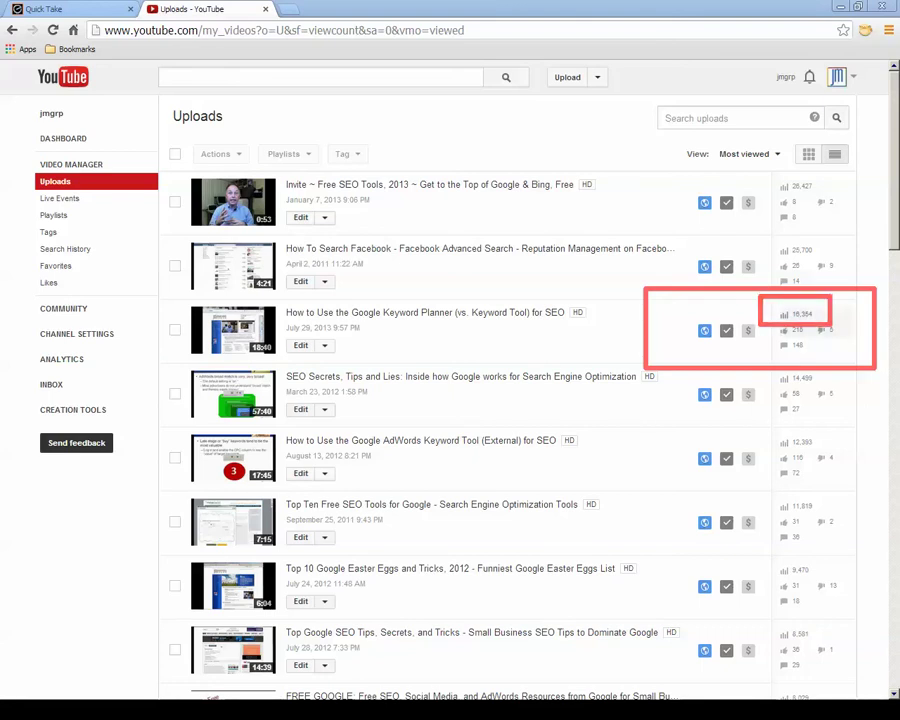
{"action": "left_click", "coordinate": [784, 314]}
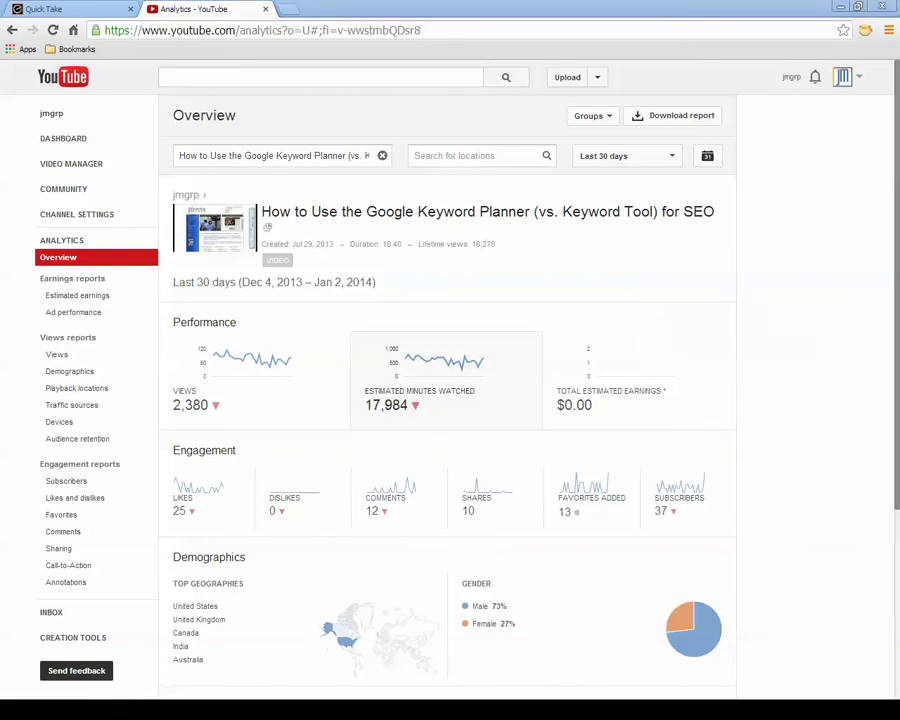
- Change the overview date range to Lifetime, showing 16,278 views and 268 subscribers
{"action": "scroll", "coordinate": [400, 380], "scroll_direction": "down", "scroll_amount": 3}
{"action": "scroll", "coordinate": [680, 280], "scroll_direction": "down", "scroll_amount": 2}
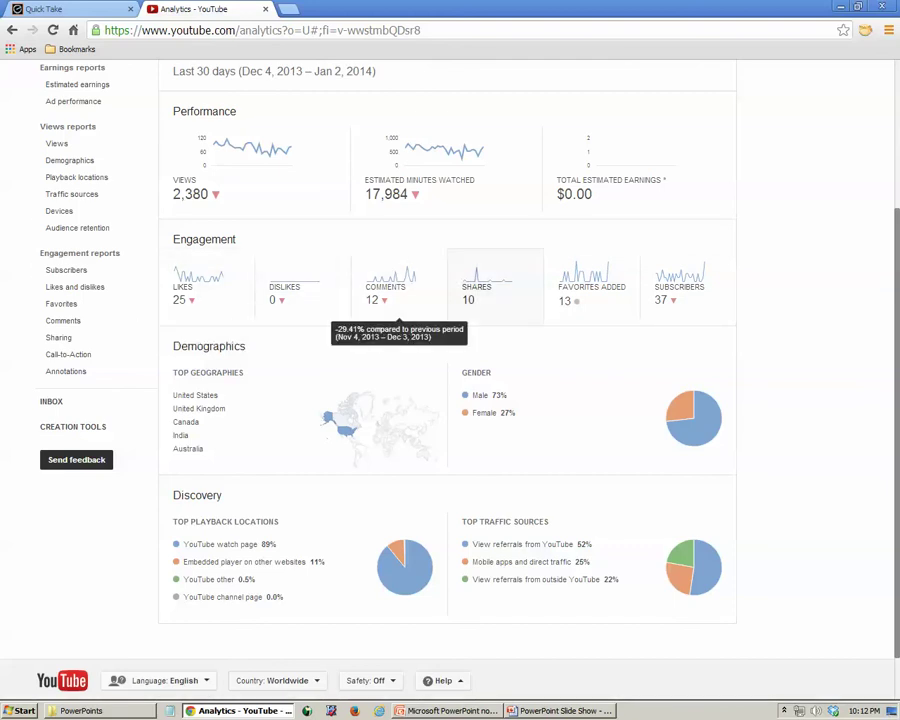
{"action": "scroll", "coordinate": [490, 290], "scroll_direction": "up", "scroll_amount": 5}
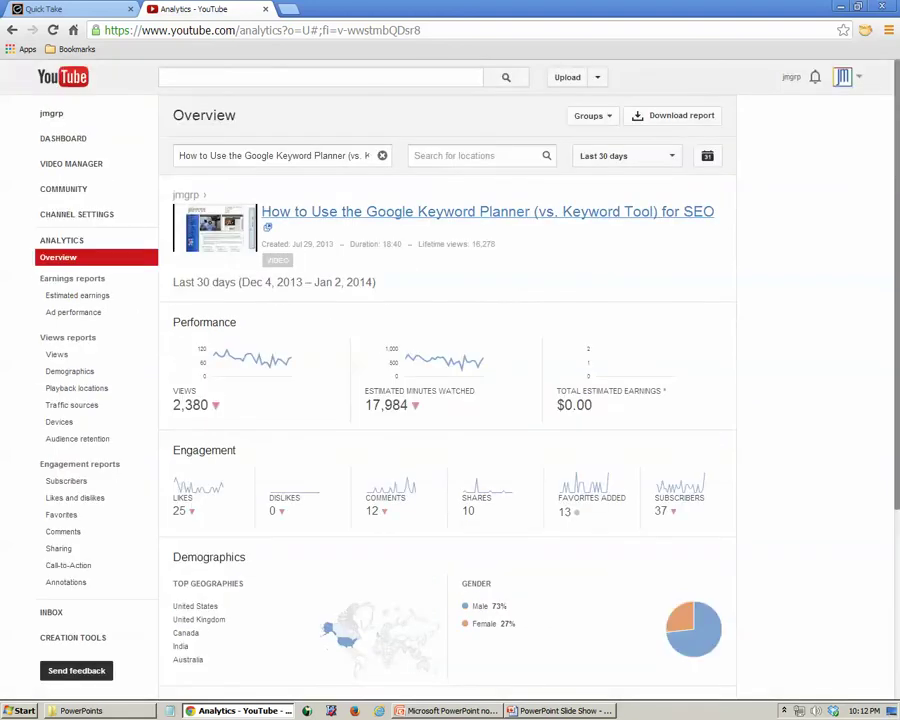
{"action": "left_click", "coordinate": [625, 156]}
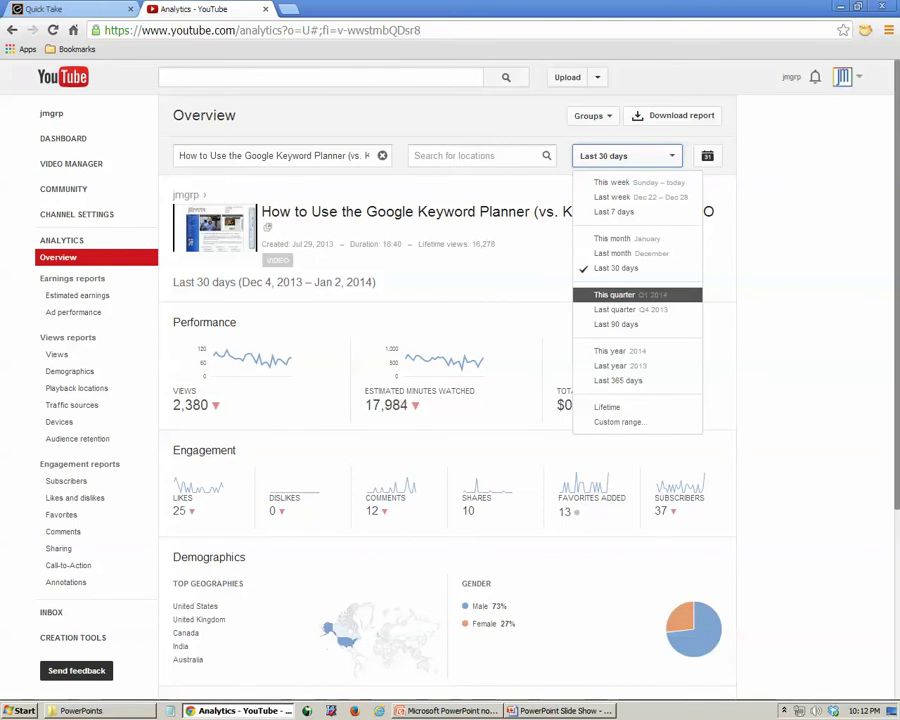
{"action": "left_click", "coordinate": [607, 407]}
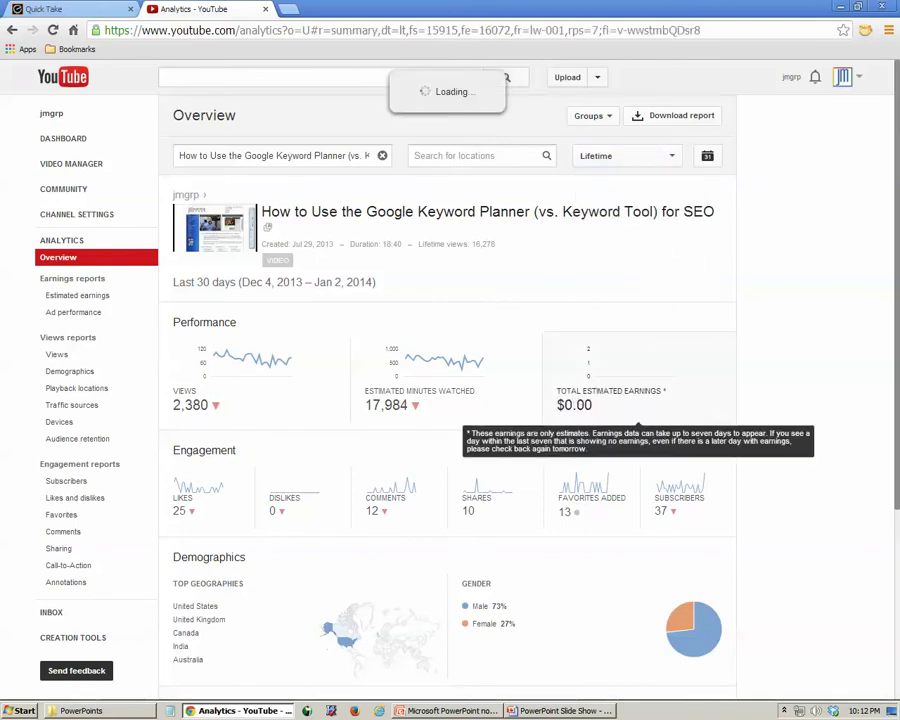
{"action": "mouse_move", "coordinate": [223, 405]}
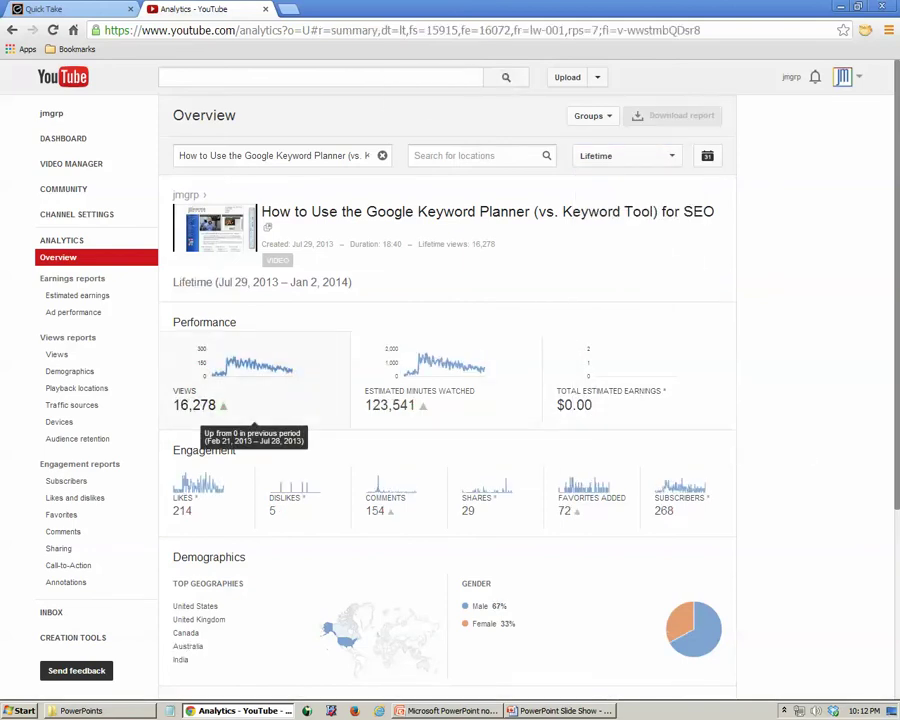
{"action": "scroll", "coordinate": [446, 400], "scroll_direction": "down", "scroll_amount": 2}
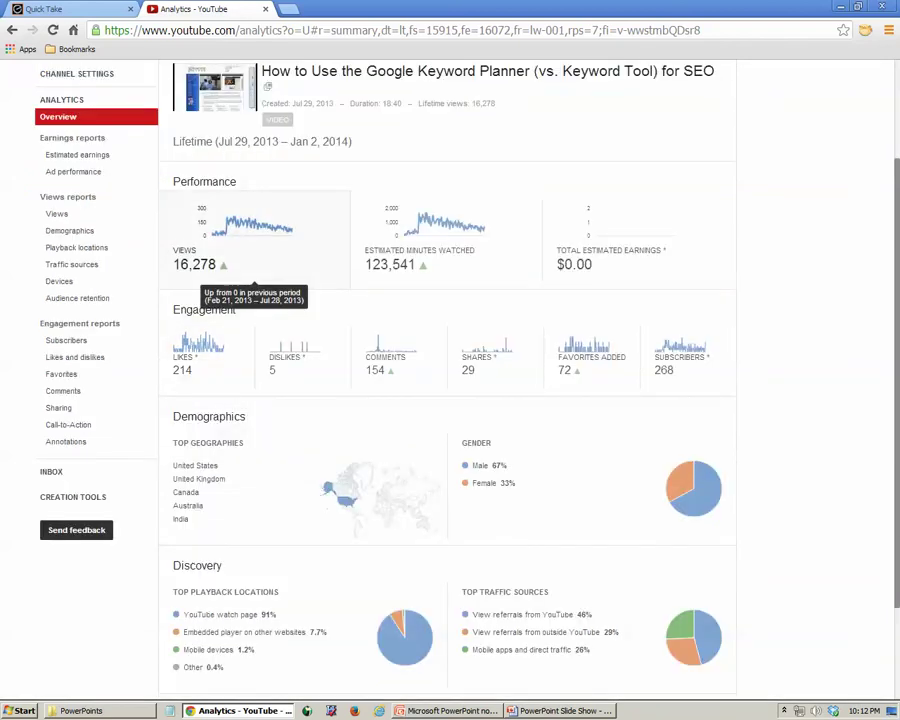
{"action": "scroll", "coordinate": [290, 300], "scroll_direction": "down", "scroll_amount": 1}
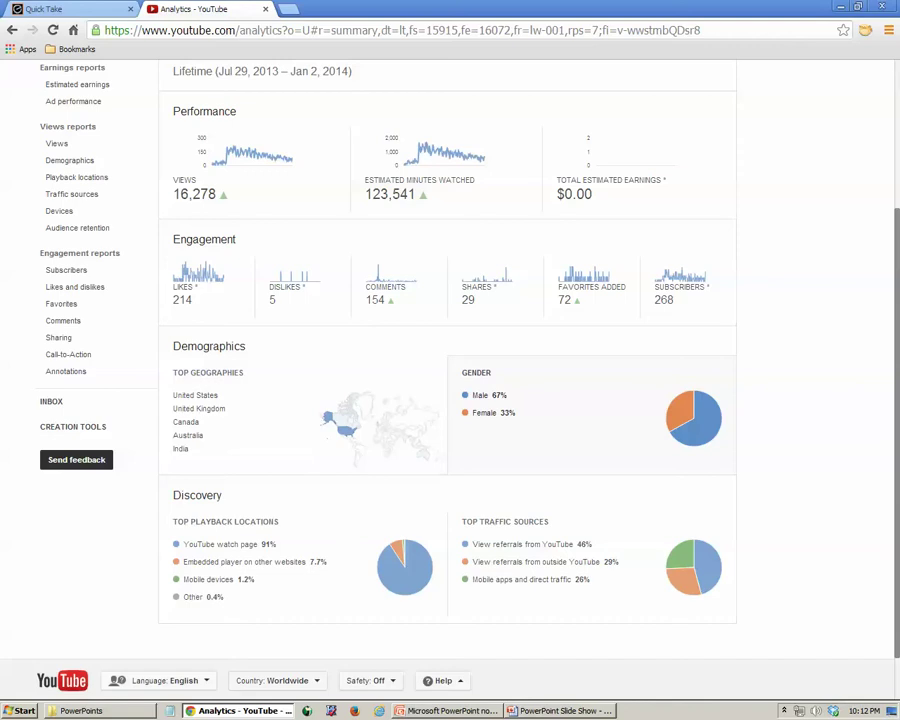
{"action": "left_click", "coordinate": [250, 120]}
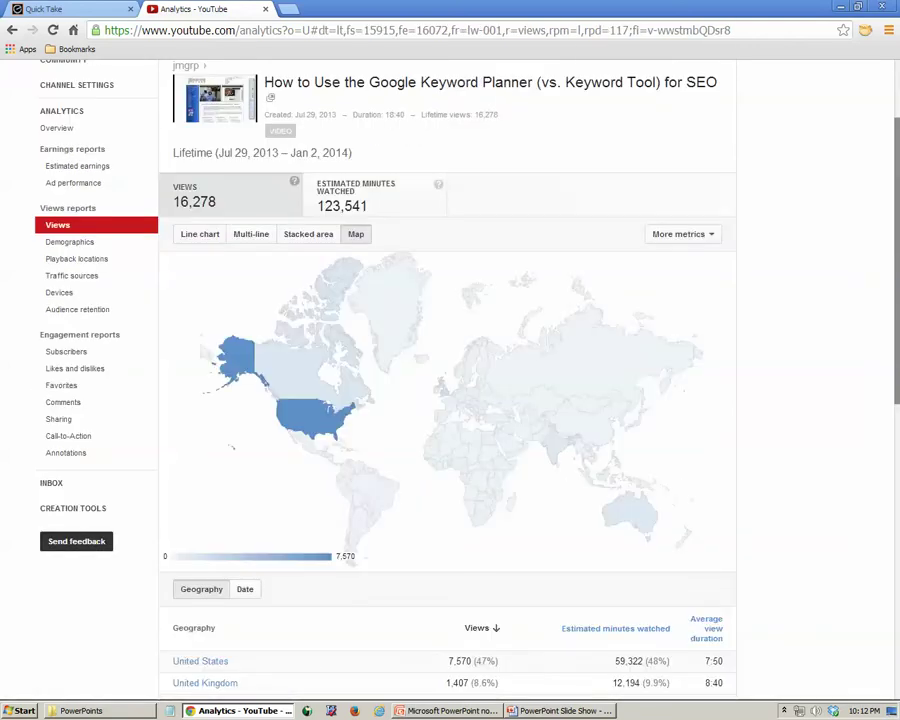
{"action": "scroll", "coordinate": [450, 400], "scroll_direction": "down", "scroll_amount": 3}
{"action": "scroll", "coordinate": [450, 400], "scroll_direction": "up", "scroll_amount": 5}
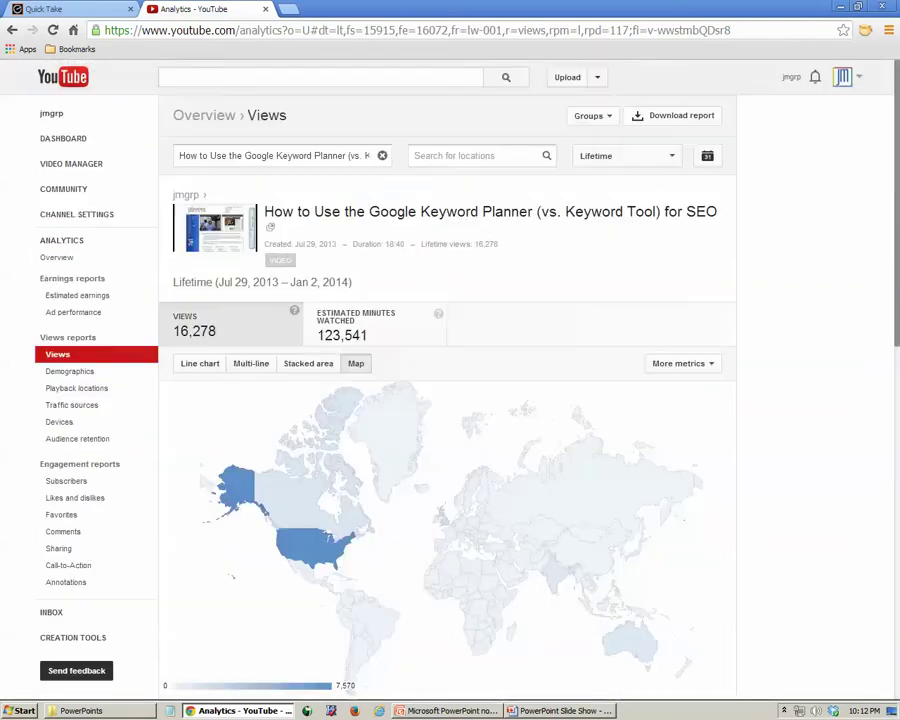
{"action": "left_click", "coordinate": [57, 257]}
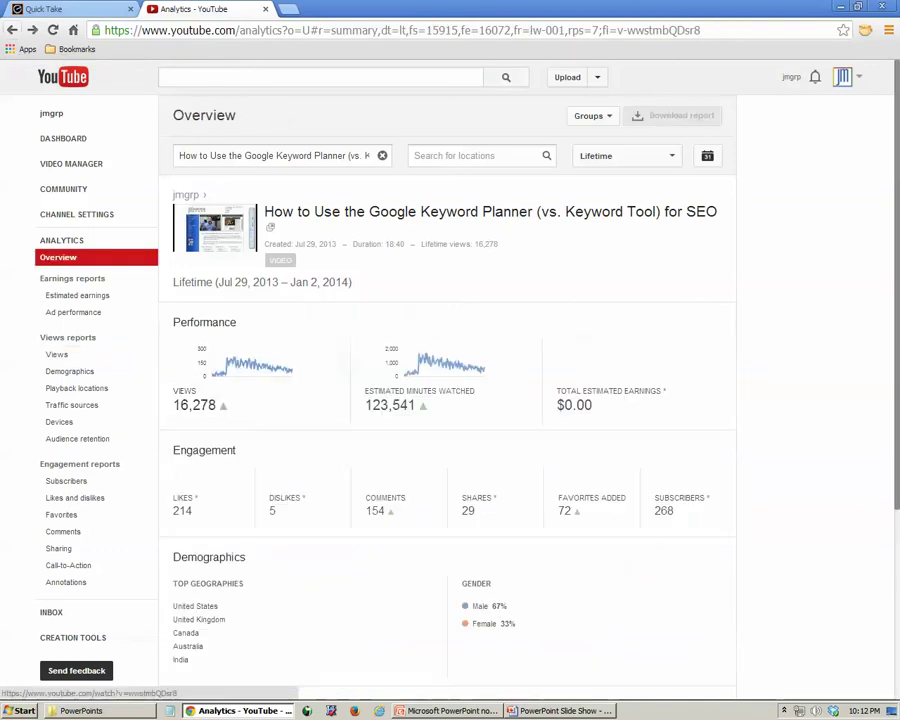
{"action": "scroll", "coordinate": [57, 257], "scroll_direction": "down", "scroll_amount": 2}
{"action": "scroll", "coordinate": [450, 400], "scroll_direction": "down", "scroll_amount": 3}
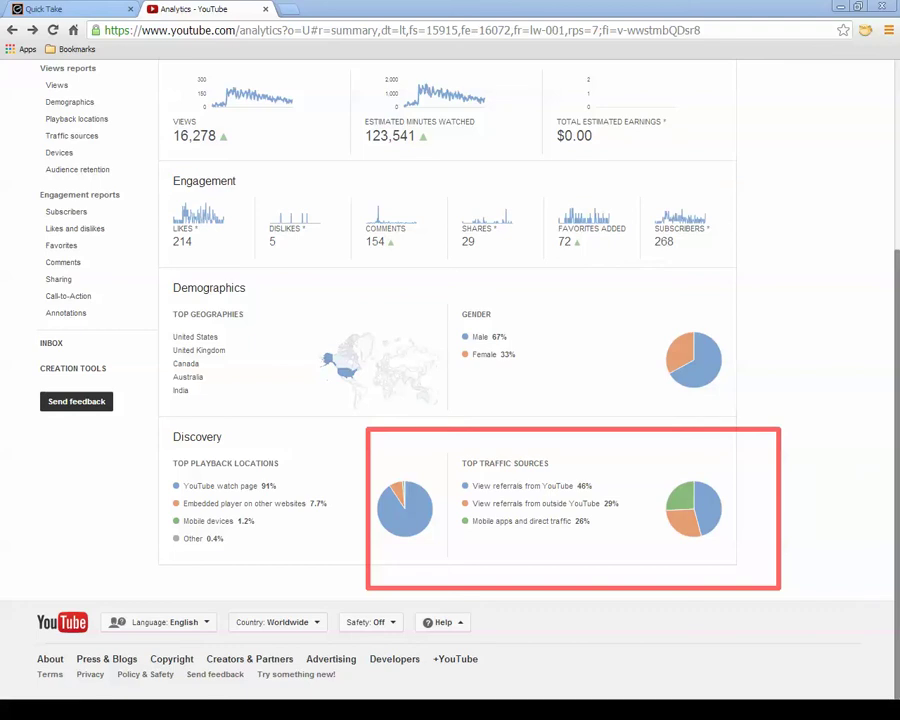
- Open the Traffic sources report, led by YouTube search (5,184) and external websites (4,348)
{"action": "left_click", "coordinate": [505, 463]}
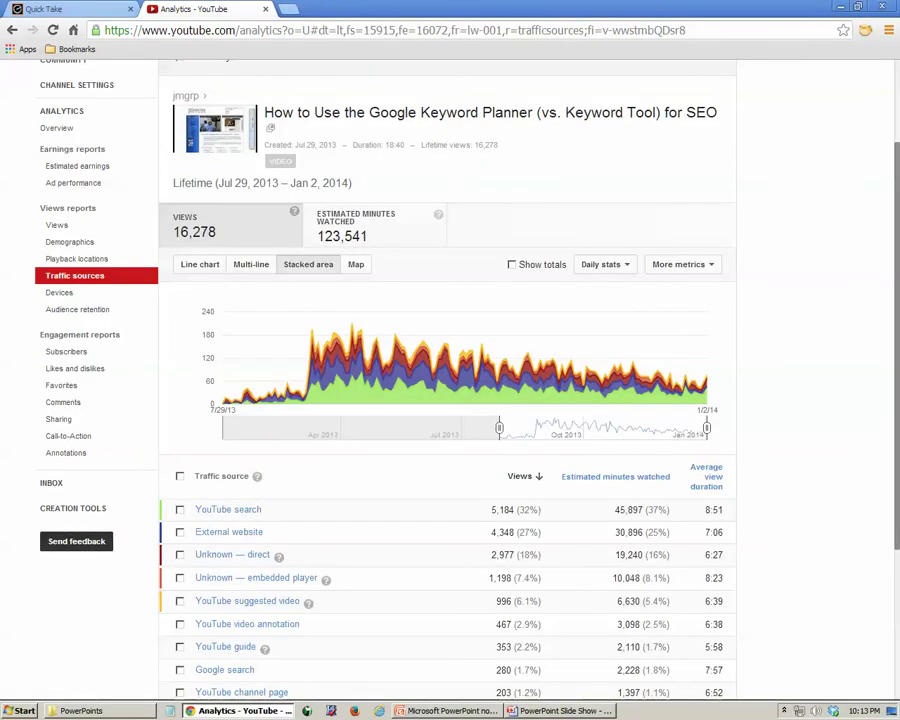
{"action": "scroll", "coordinate": [450, 400], "scroll_direction": "down", "scroll_amount": 1}
{"action": "scroll", "coordinate": [450, 400], "scroll_direction": "down", "scroll_amount": 1}
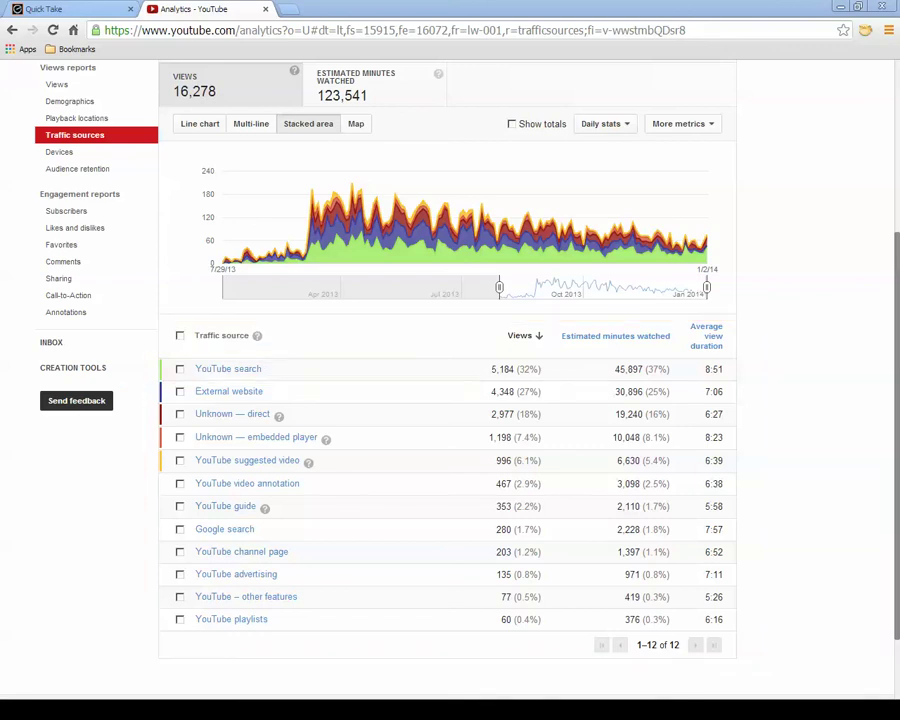
- Drill into YouTube search terms, topped by 'google keyword planner' with 962 views
{"action": "left_click", "coordinate": [228, 369]}
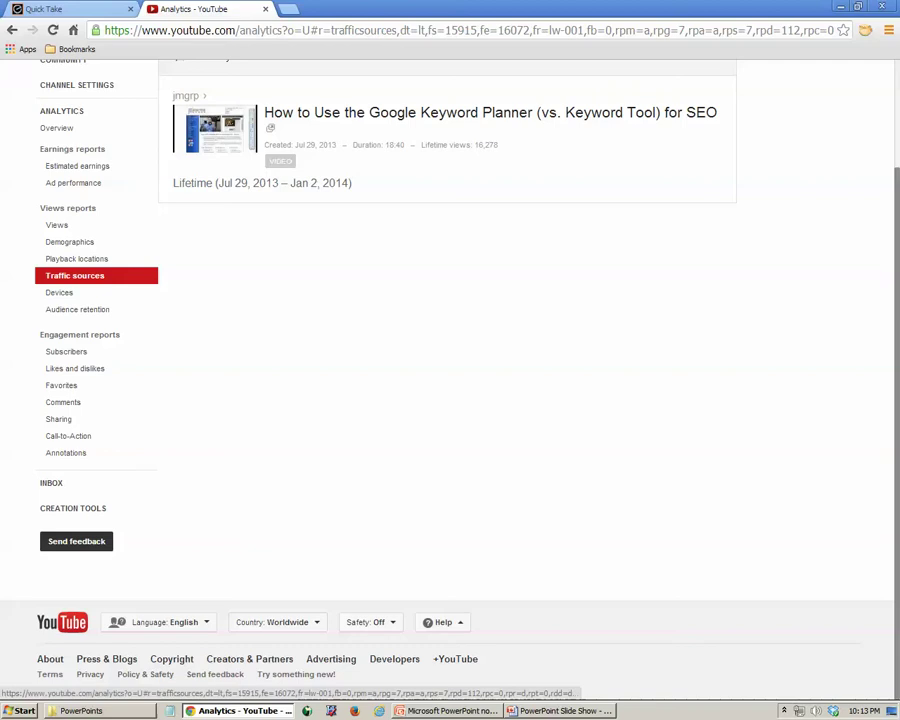
{"action": "scroll", "coordinate": [404, 410], "scroll_direction": "down", "scroll_amount": 1}
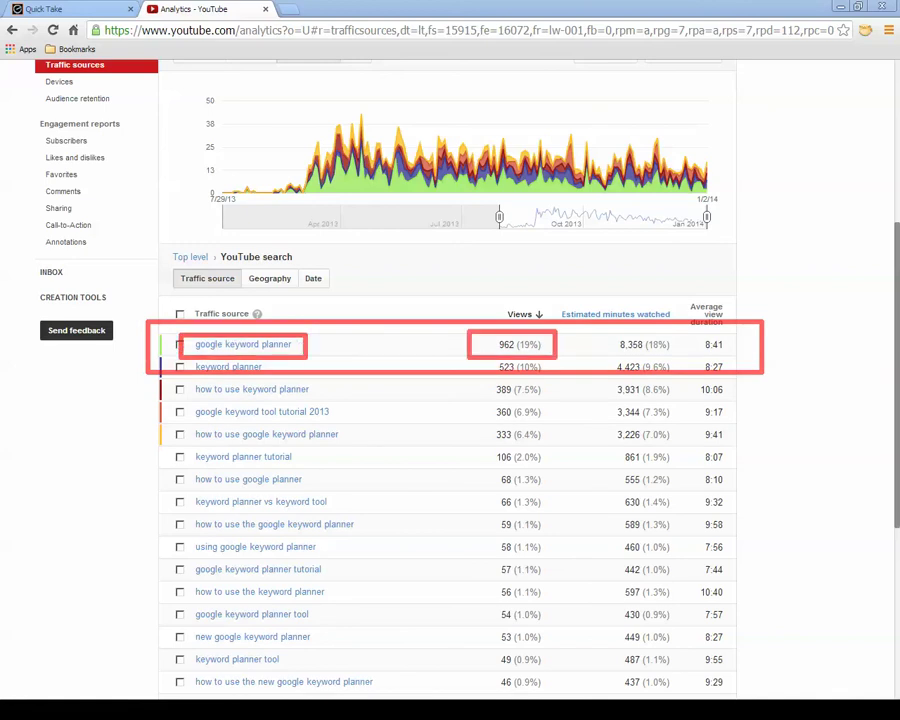
- Load YouTube in a new tab and search 'Google Keyword Planner', ranking the jmgrp video first
{"action": "key", "text": "ctrl+t"}
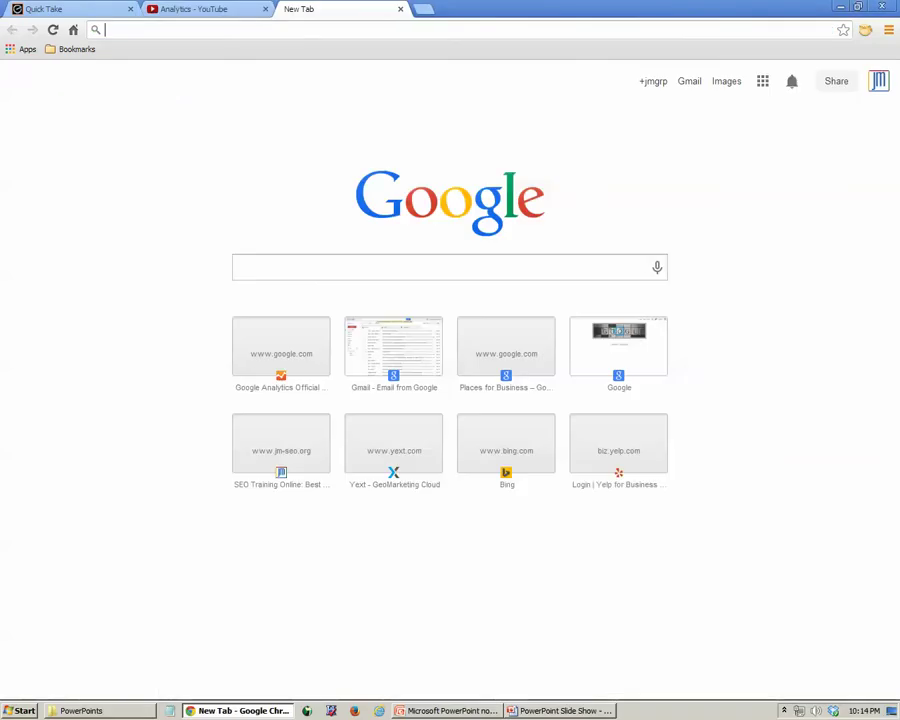
{"action": "type", "text": "youtube.com"}
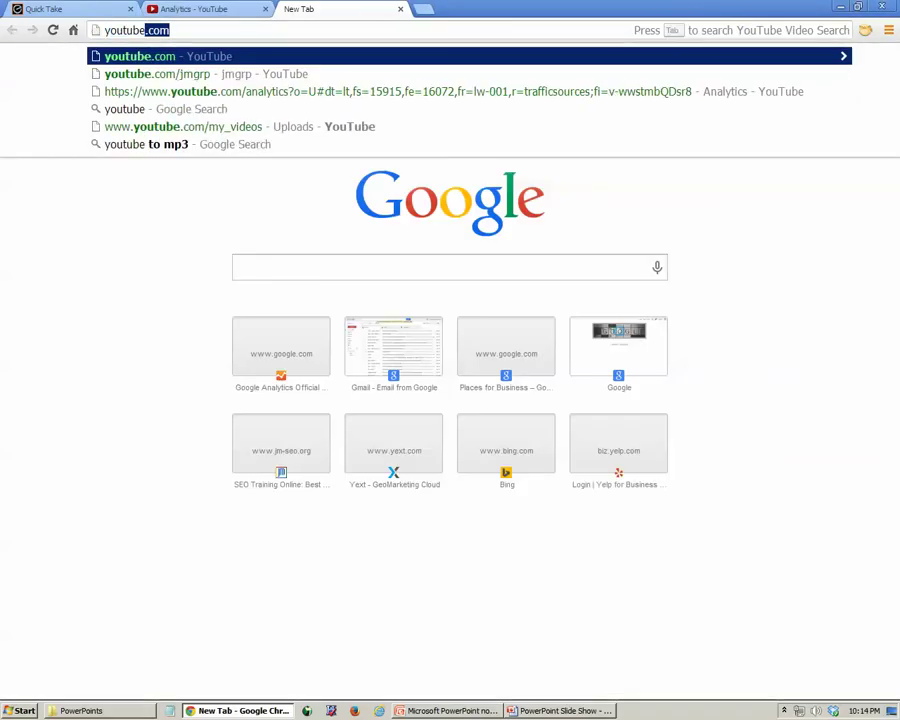
{"action": "key", "text": "Return"}
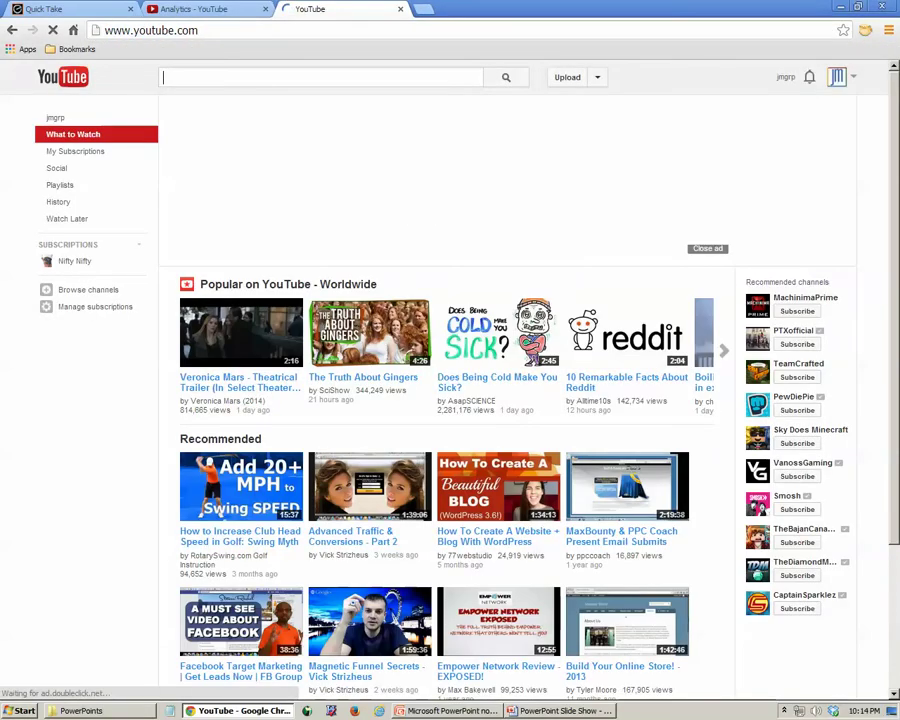
{"action": "key", "text": "ctrl+shift+Tab"}
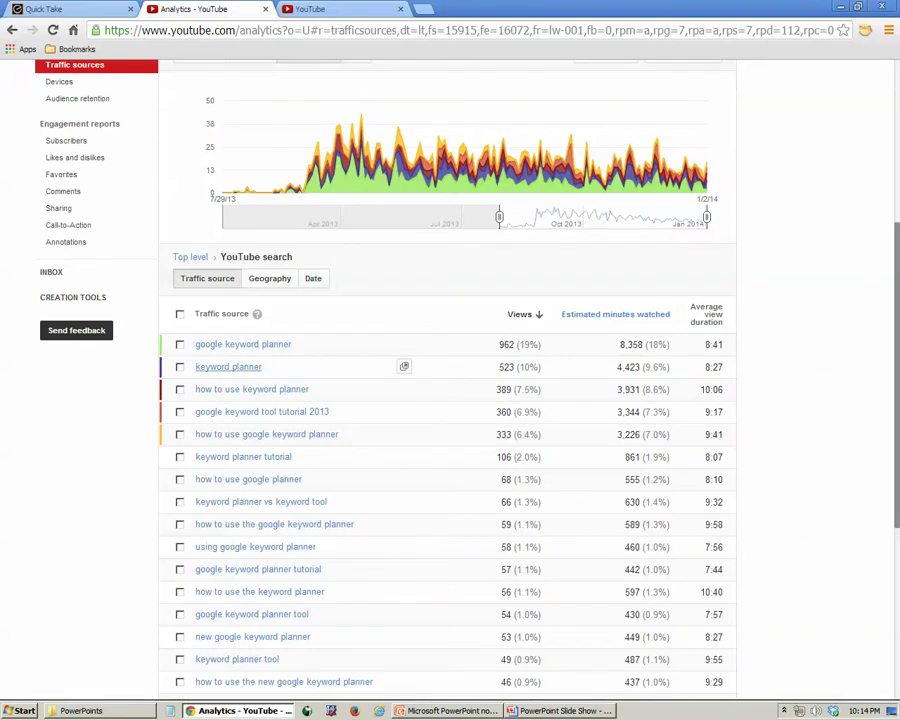
{"action": "key", "text": "ctrl+Tab"}
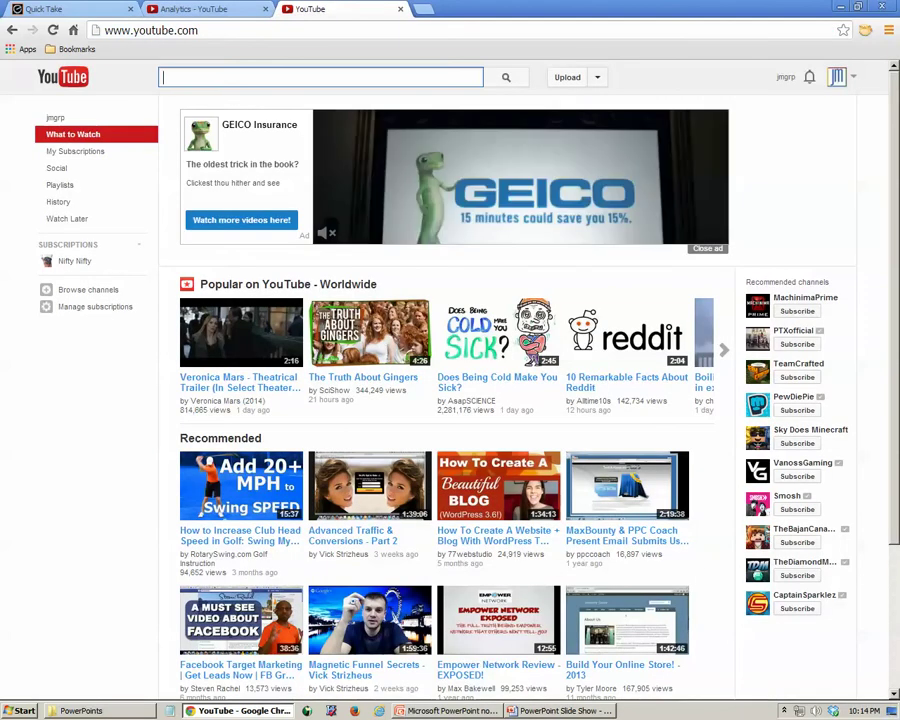
{"action": "type", "text": "Google Keyword Pl"}
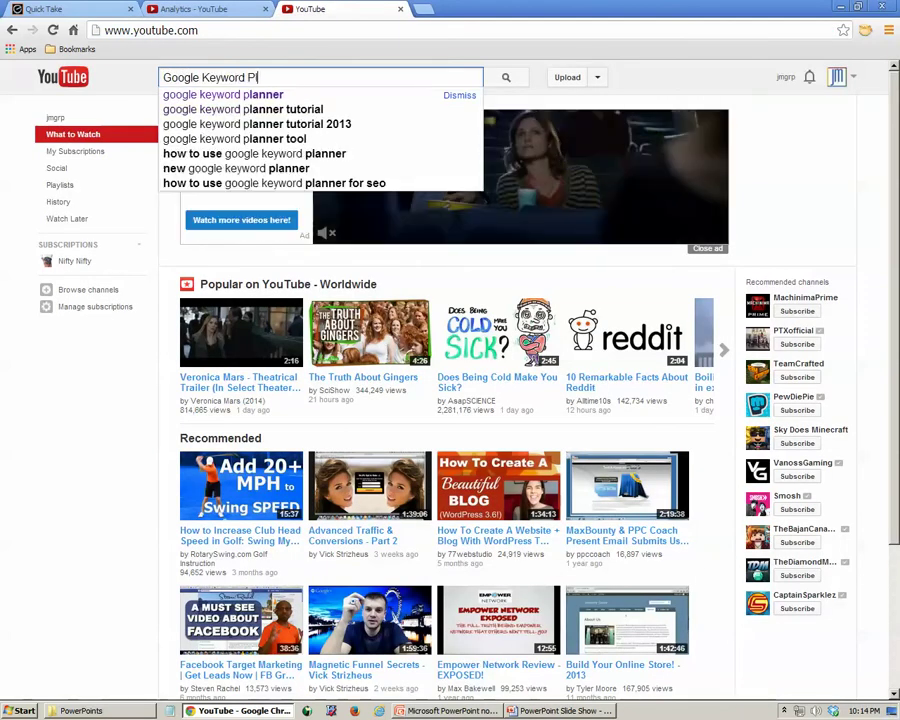
{"action": "type", "text": "anner"}
{"action": "key", "text": "Return"}
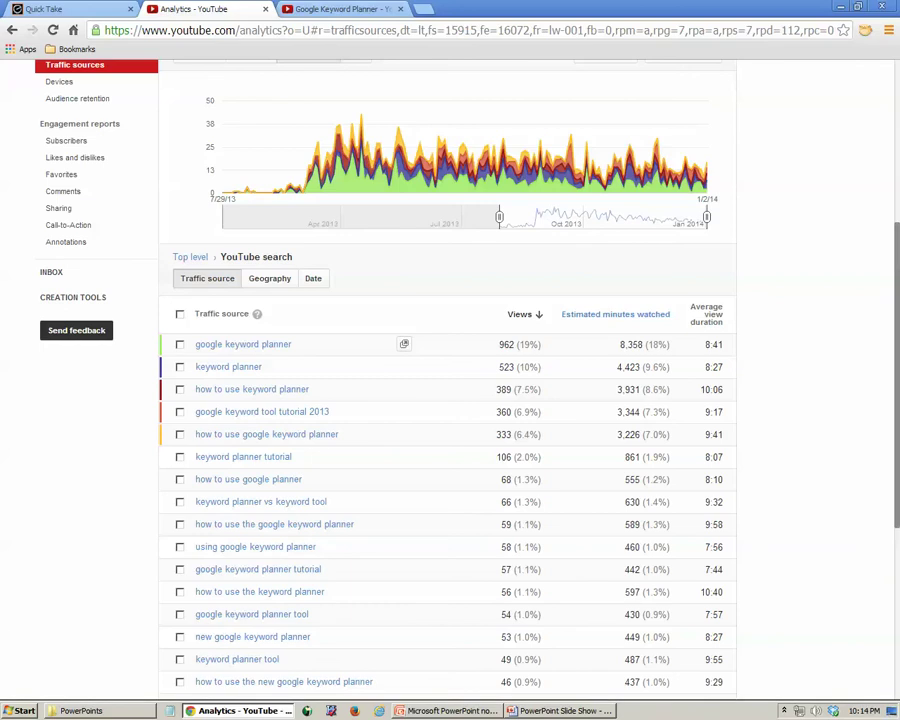
- Scroll through the YouTube search keyword table
{"action": "scroll", "coordinate": [404, 505], "scroll_direction": "down", "scroll_amount": 3}
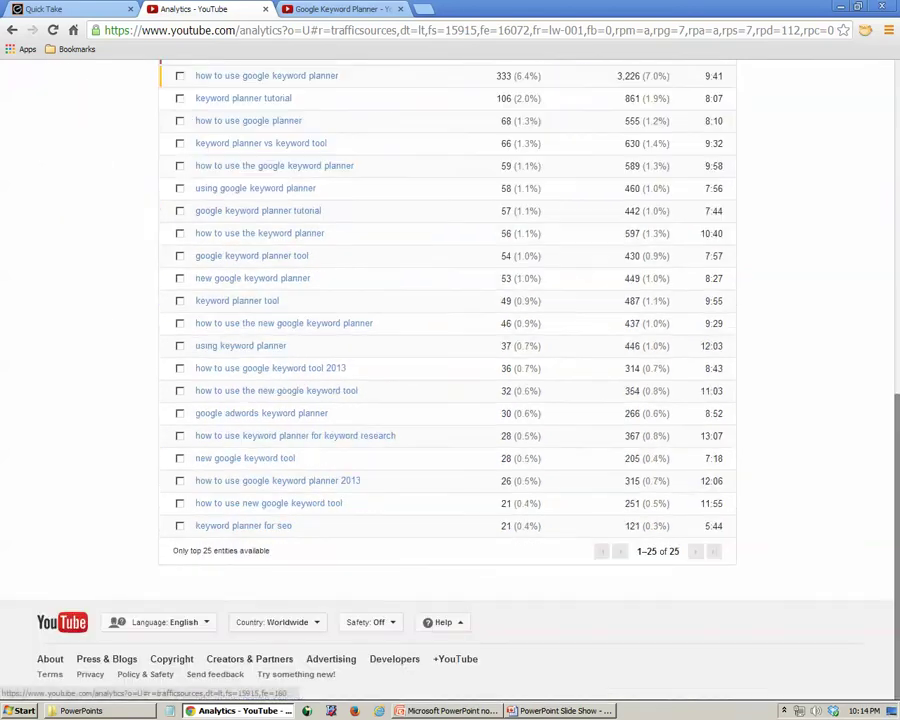
{"action": "scroll", "coordinate": [404, 610], "scroll_direction": "up", "scroll_amount": 2}
{"action": "scroll", "coordinate": [404, 621], "scroll_direction": "up", "scroll_amount": 1}
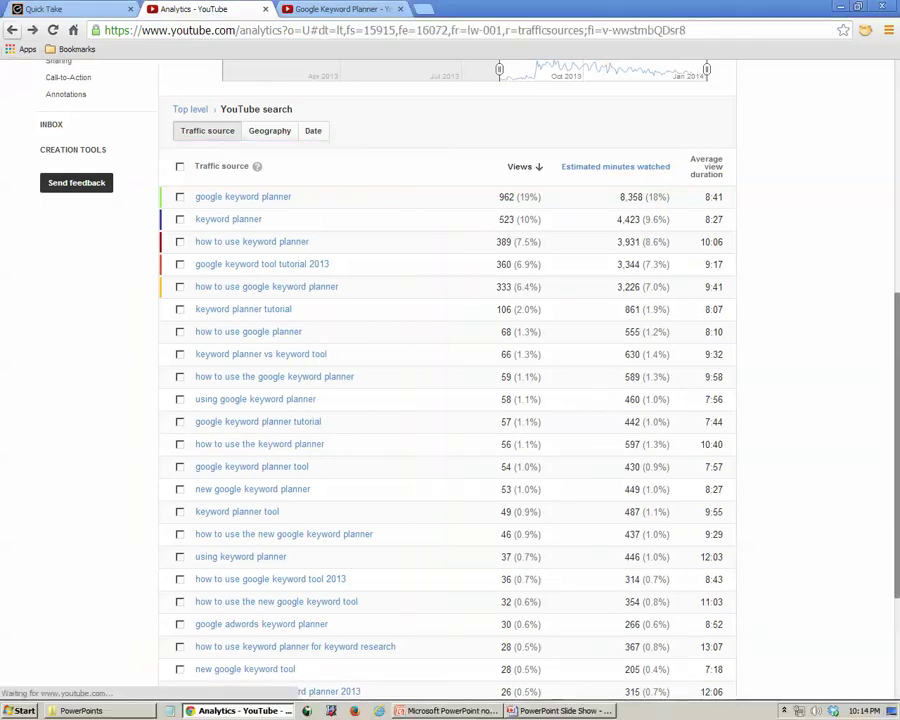
{"action": "scroll", "coordinate": [245, 392], "scroll_direction": "down", "scroll_amount": 3}
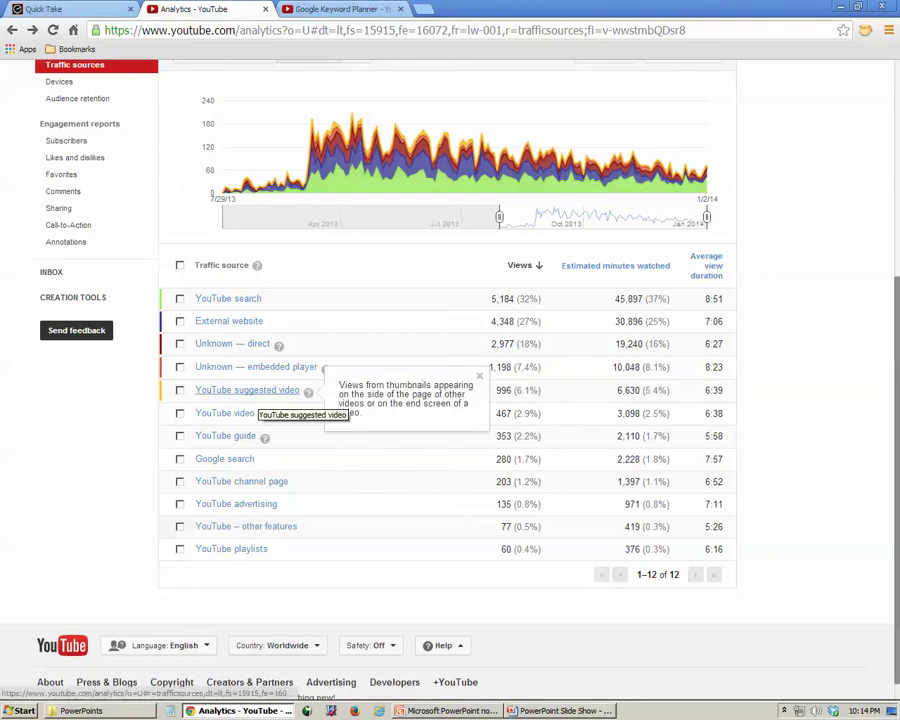
- Drill into YouTube suggested video (6.1%) to list referring videos, led by a 247-view tutorial
{"action": "double_click", "coordinate": [527, 390]}
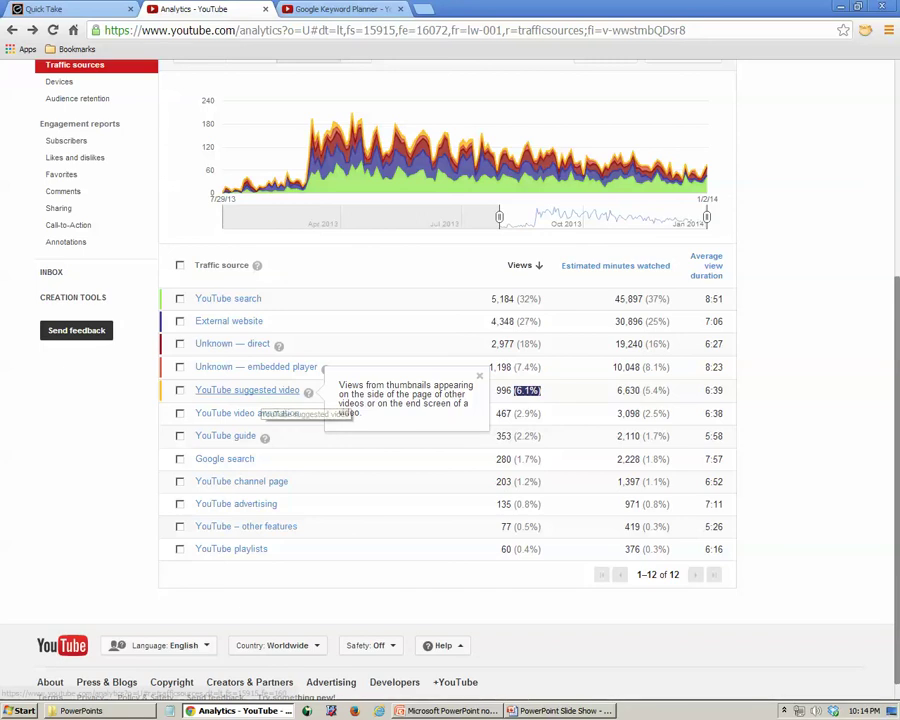
{"action": "left_click", "coordinate": [258, 391]}
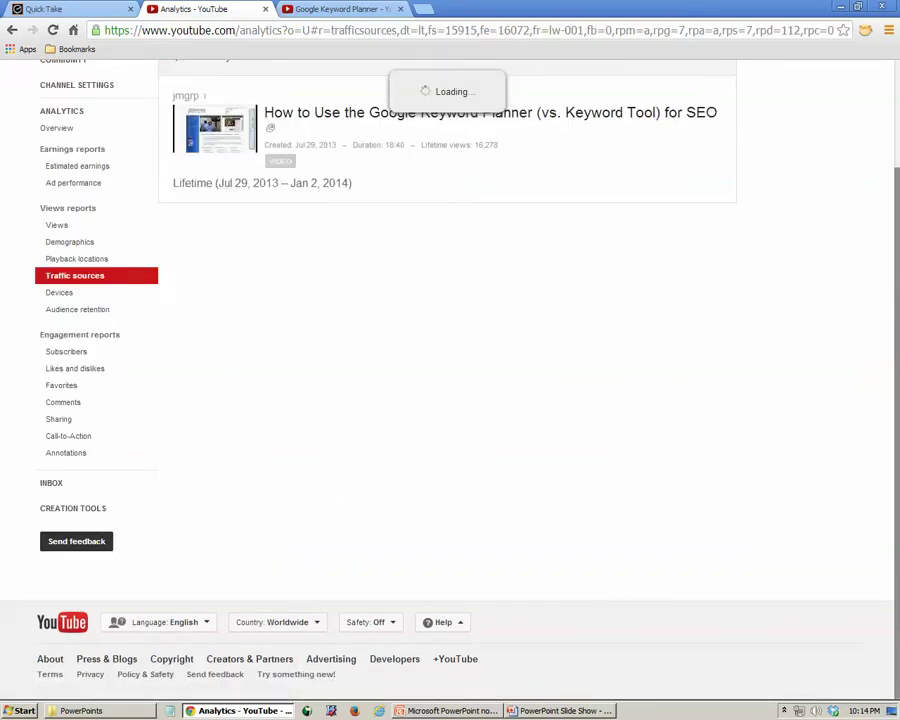
{"action": "scroll", "coordinate": [300, 457], "scroll_direction": "down", "scroll_amount": 1}
{"action": "scroll", "coordinate": [300, 457], "scroll_direction": "down", "scroll_amount": 1}
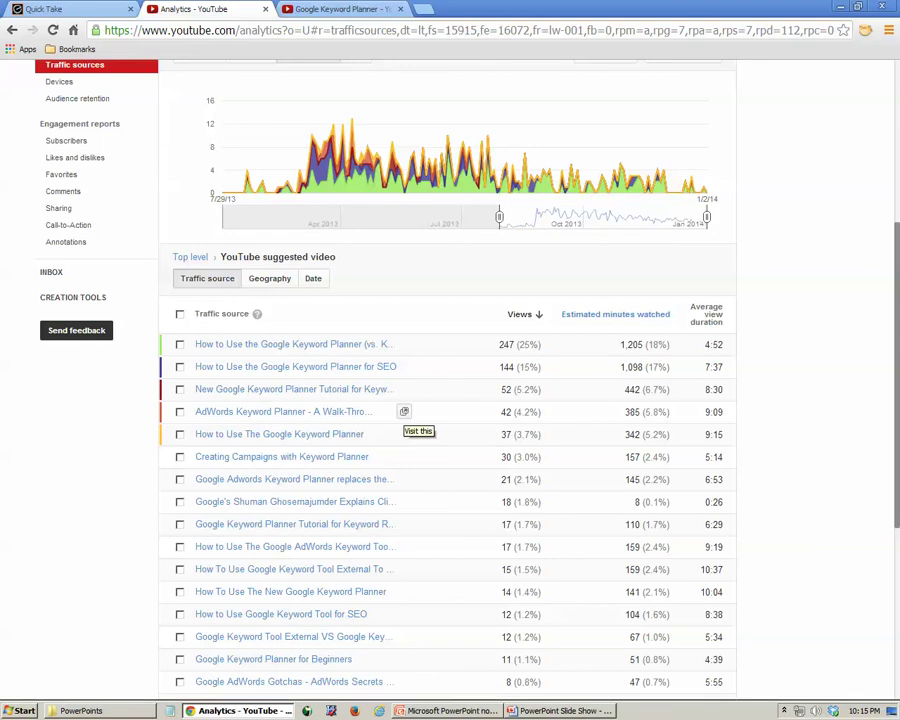
{"action": "left_click", "coordinate": [404, 411]}
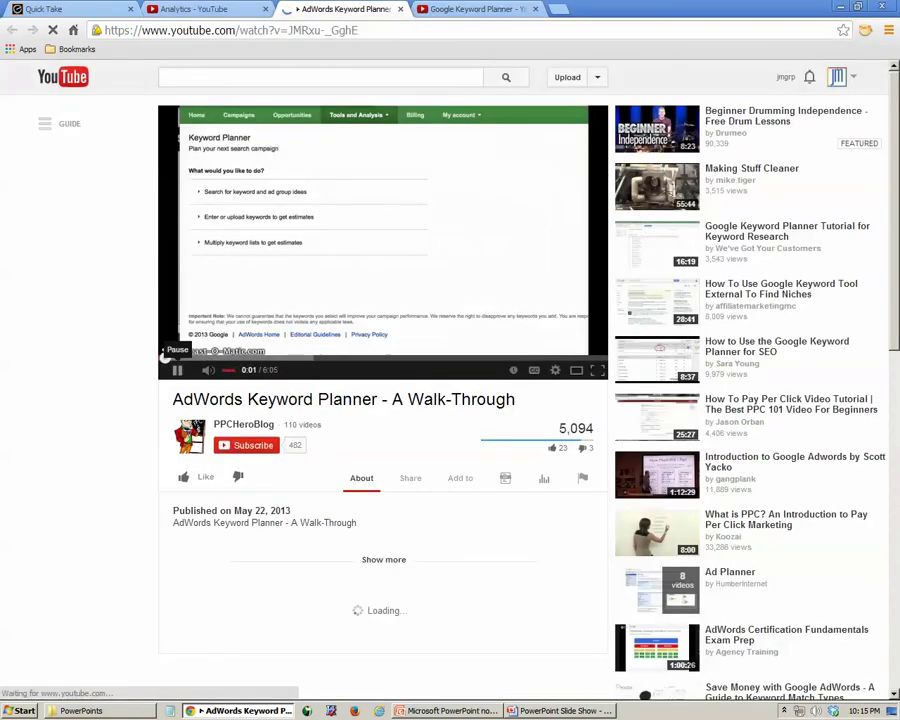
{"action": "left_click", "coordinate": [177, 369]}
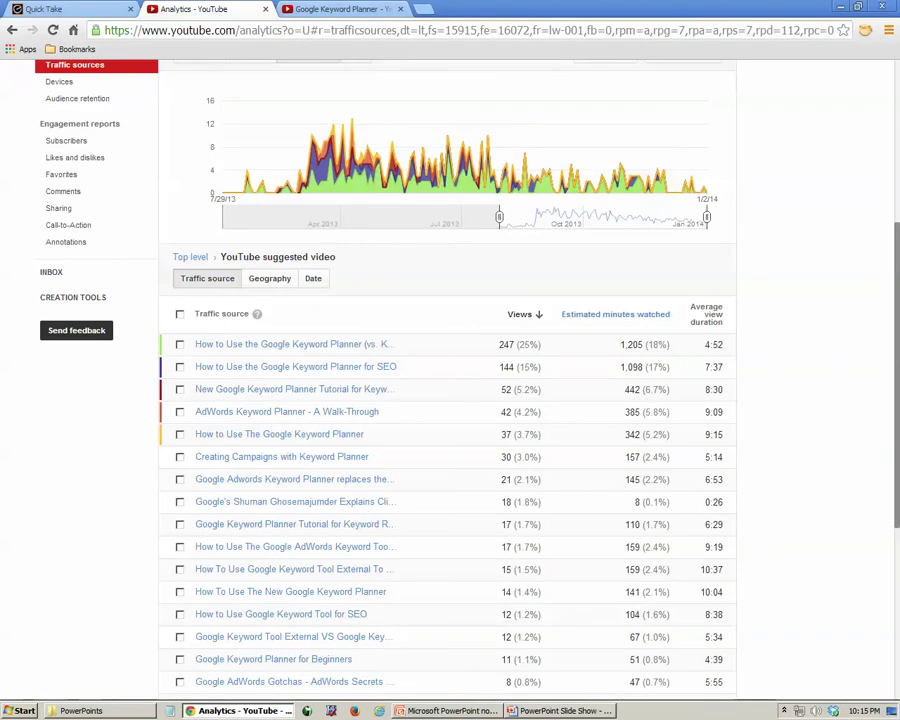
- Return to Video Manager and open stats for the 'Keyword Not Provided' video (195 views)
{"action": "scroll", "coordinate": [450, 380], "scroll_direction": "up", "scroll_amount": 4}
{"action": "left_click", "coordinate": [842, 77]}
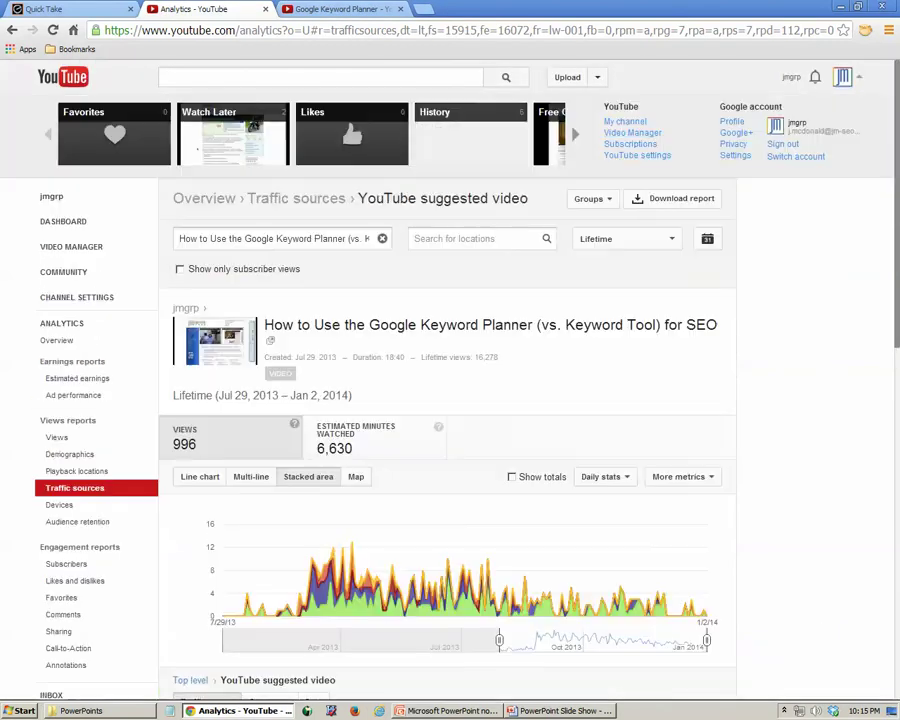
{"action": "left_click", "coordinate": [632, 132]}
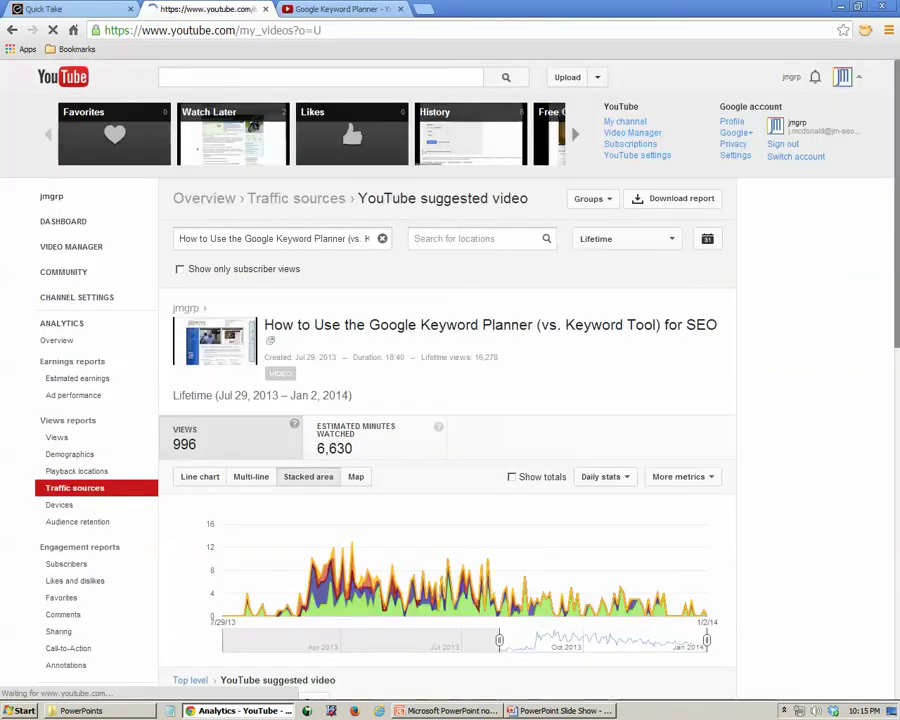
{"action": "scroll", "coordinate": [410, 300], "scroll_direction": "down", "scroll_amount": 1}
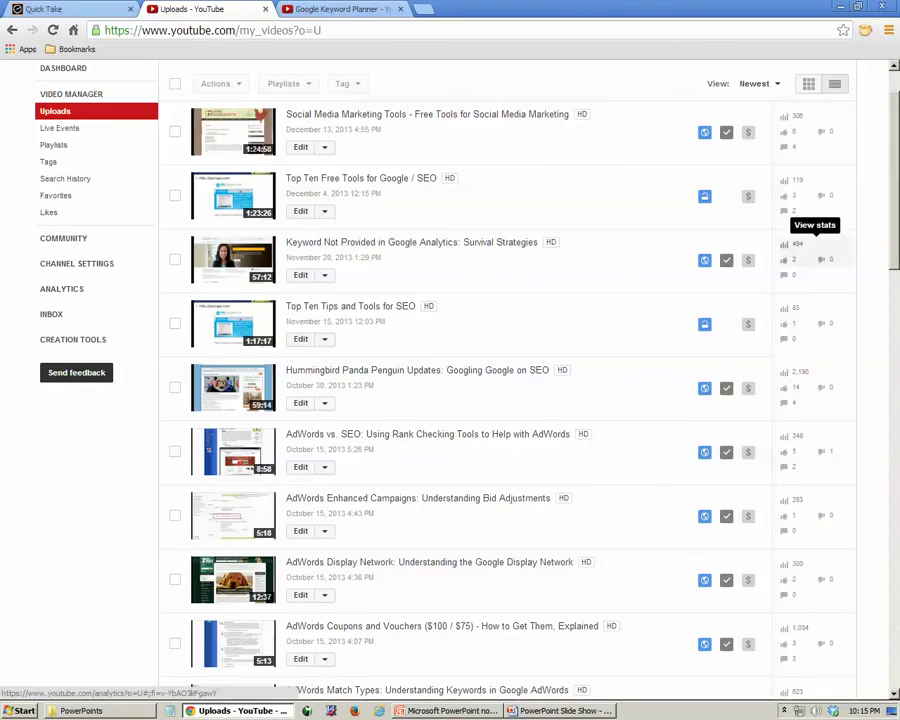
{"action": "left_click", "coordinate": [784, 245]}
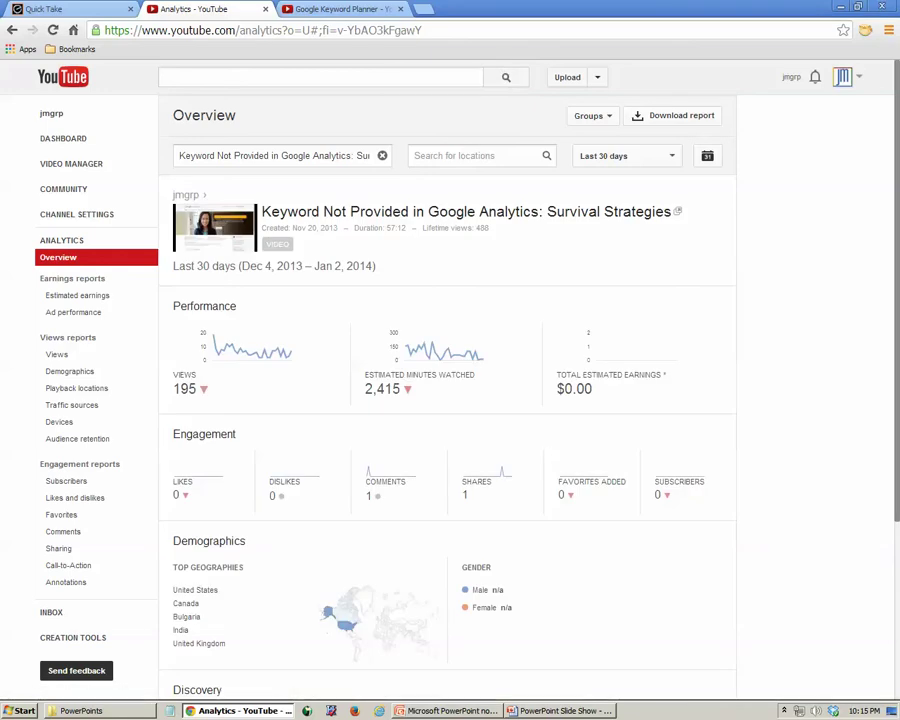
- Open the video's Traffic sources report, then close the analytics and keyword-search tabs
{"action": "scroll", "coordinate": [399, 285], "scroll_direction": "down", "scroll_amount": 3}
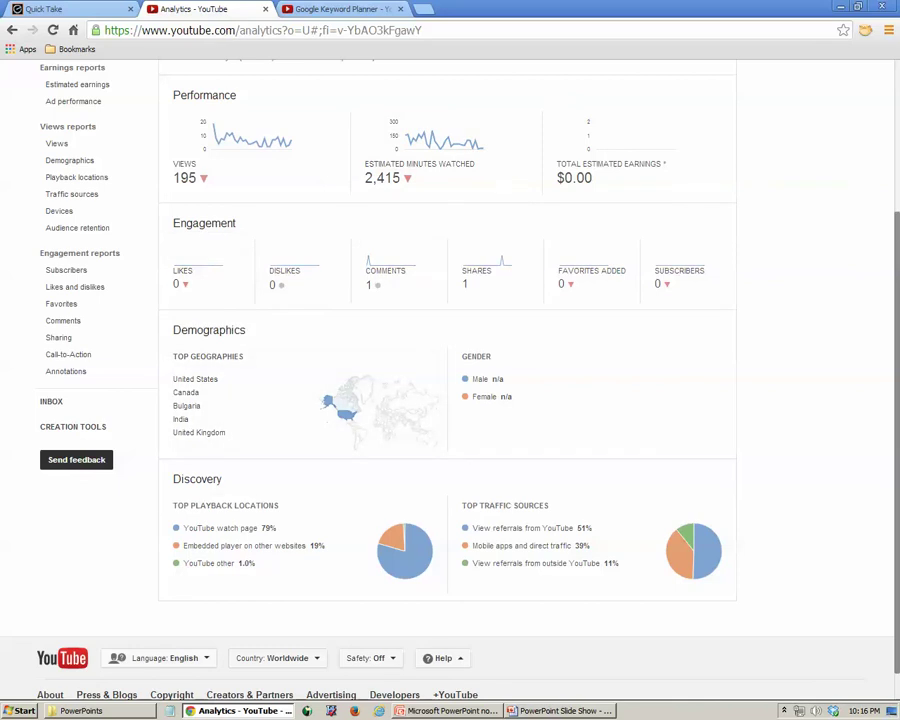
{"action": "scroll", "coordinate": [450, 400], "scroll_direction": "down", "scroll_amount": 1}
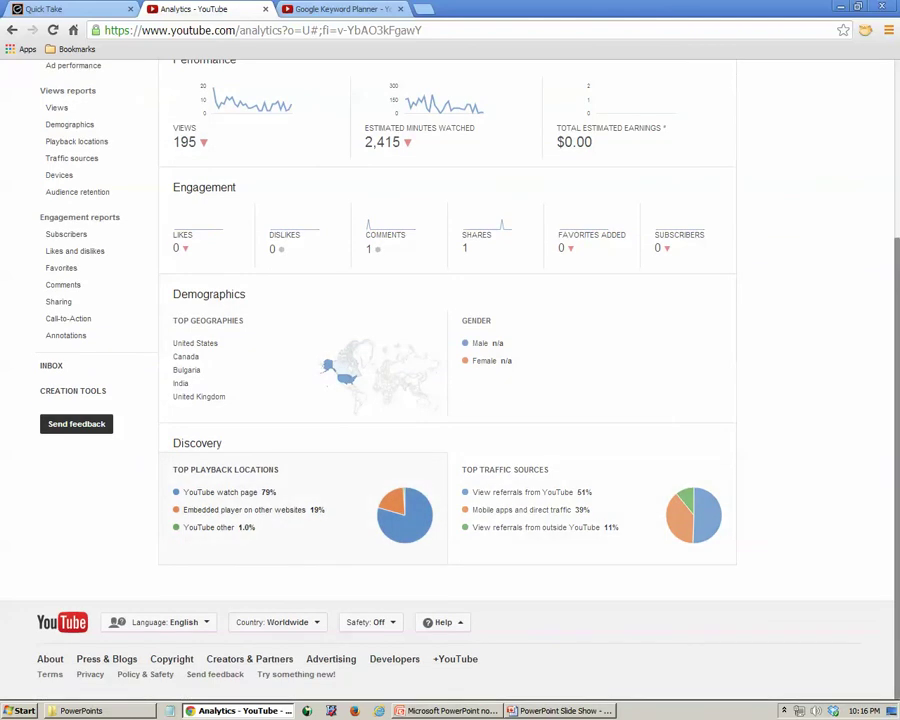
{"action": "left_click", "coordinate": [590, 510]}
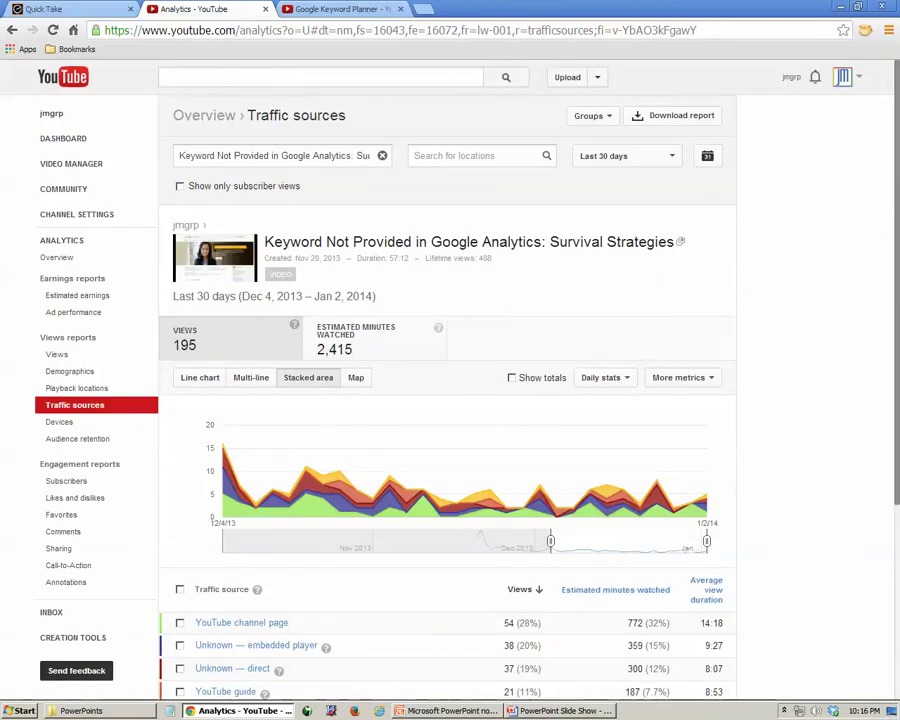
{"action": "key", "text": "ctrl+w"}
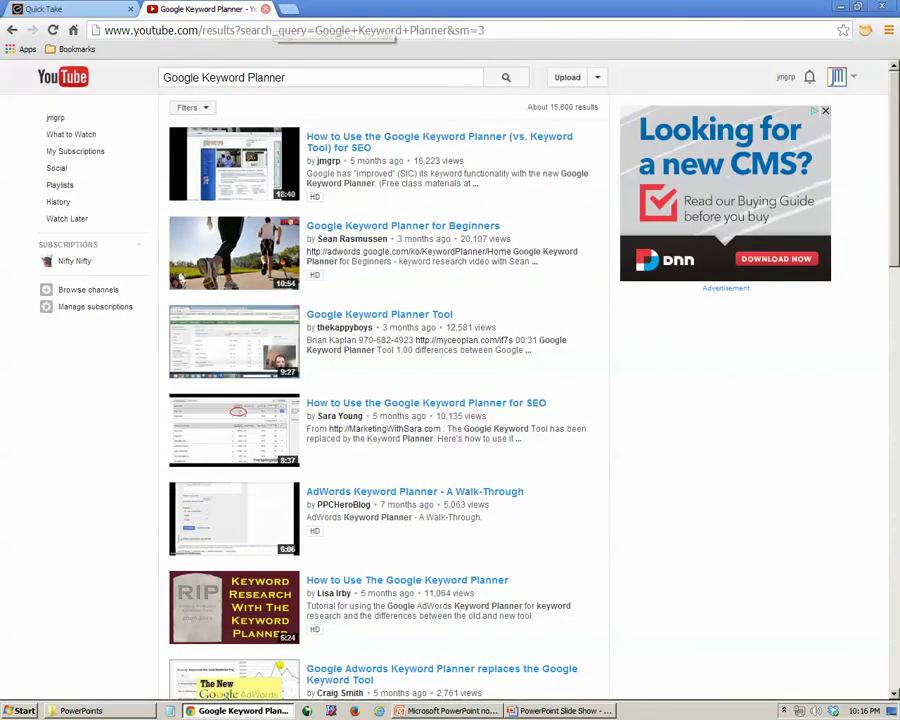
{"action": "key", "text": "ctrl+w"}
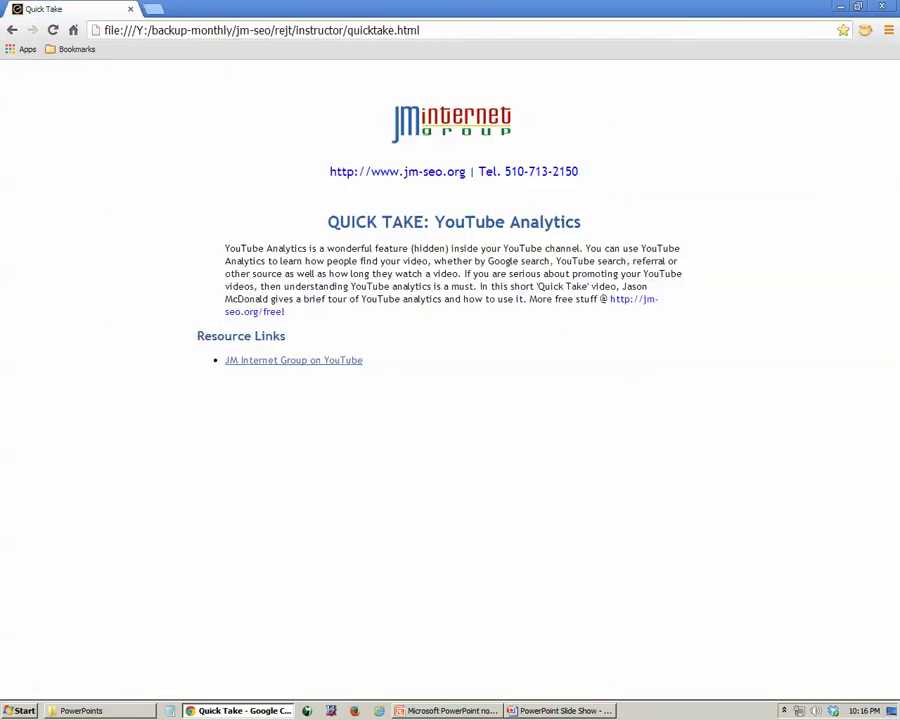